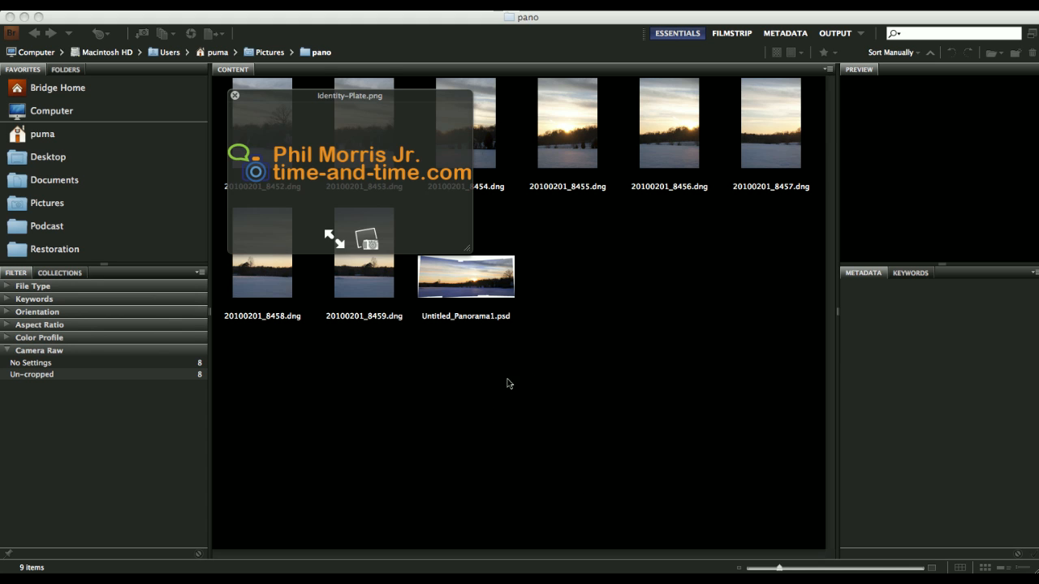
Close the Identity-Plate.png preview to reveal the pano folder's eight DNGs and panorama.
{"action": "left_click", "coordinate": [538, 376]}
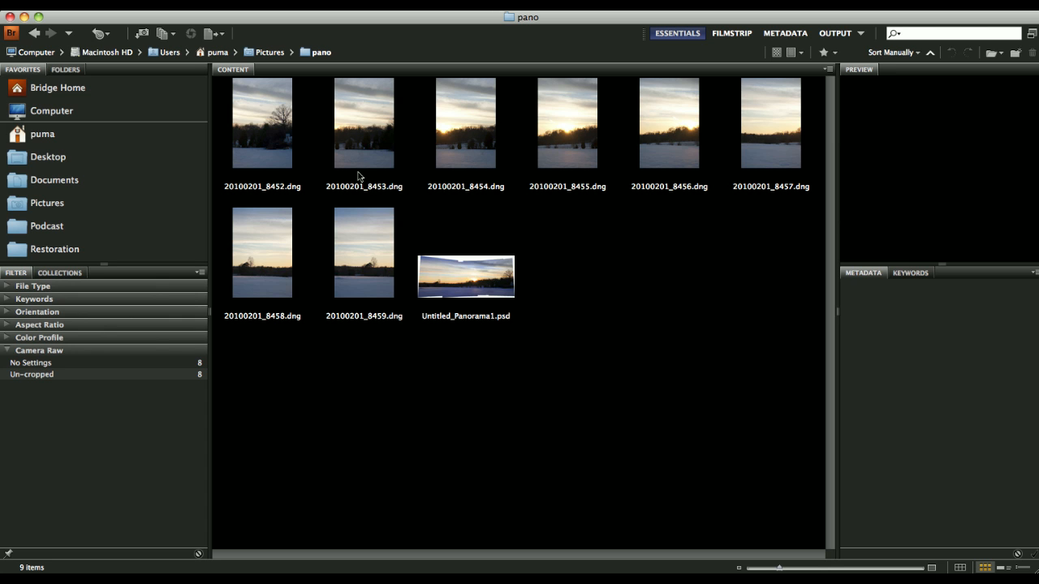
Select all eight DNG frames, 20100201_8452 through 8459, and open them in Camera Raw.
{"action": "left_click", "coordinate": [370, 251]}
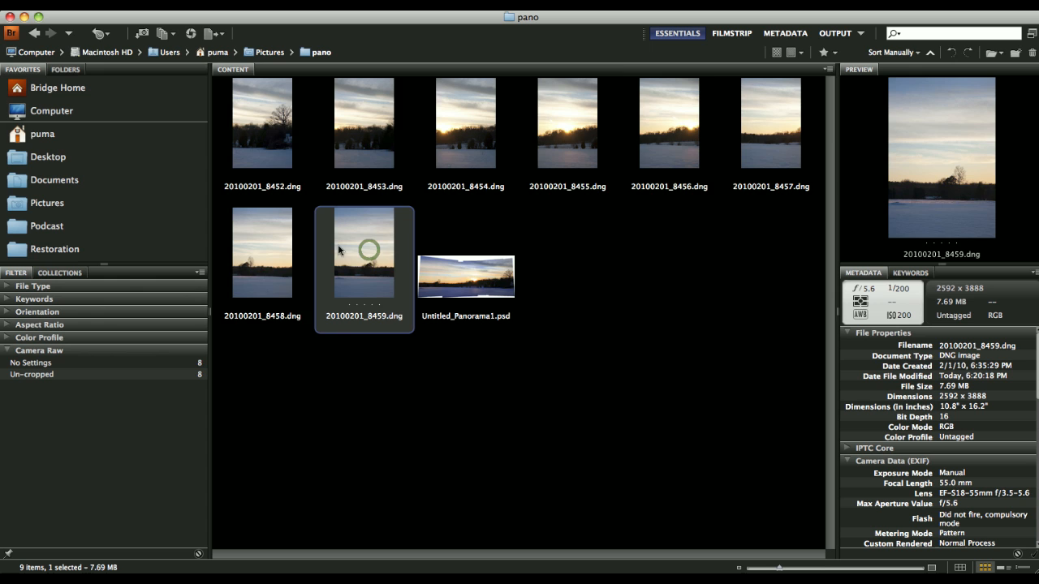
{"action": "left_click", "coordinate": [283, 166], "text": "shift"}
{"action": "right_click", "coordinate": [274, 151]}
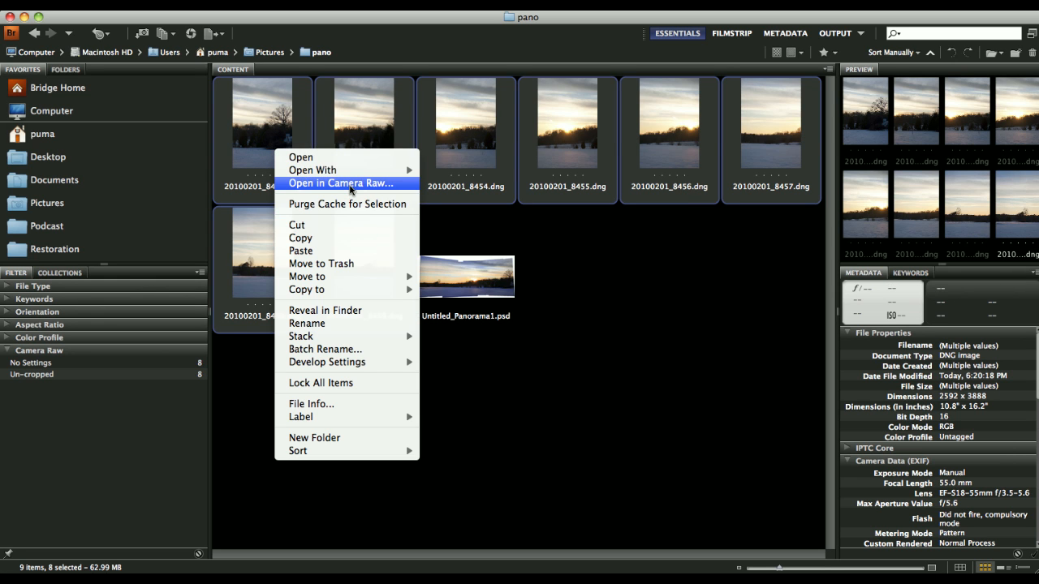
{"action": "left_click", "coordinate": [350, 183]}
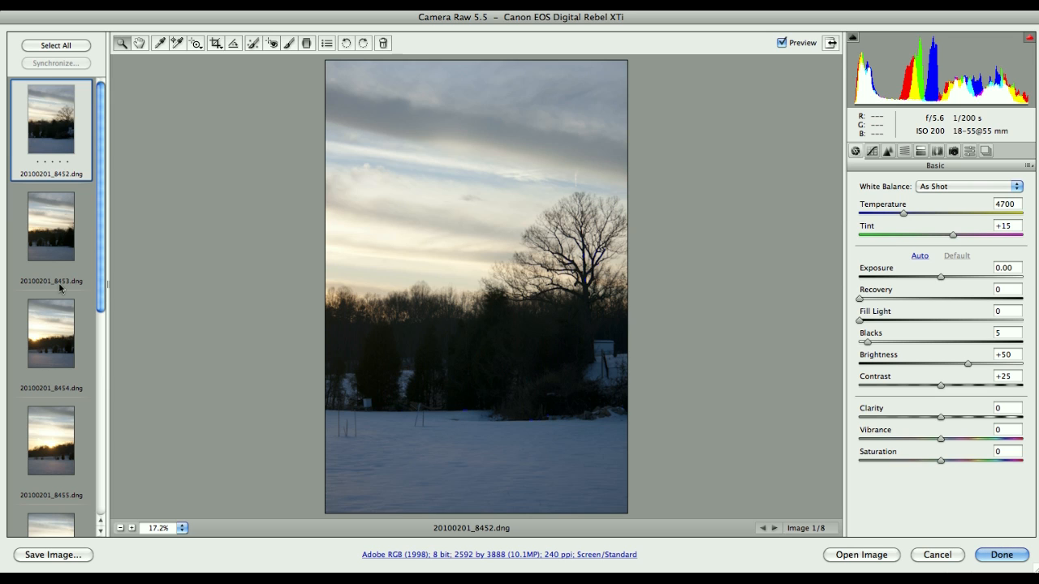
Switch to the fourth filmstrip frame, 20100201_8455.dng, for editing.
{"action": "left_click", "coordinate": [51, 437]}
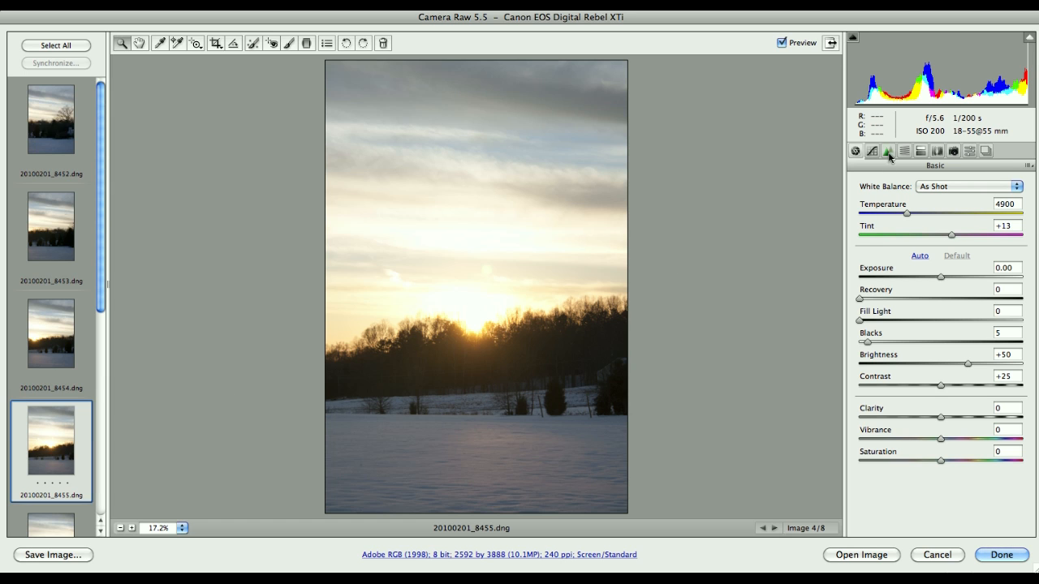
Change 20100201_8455.dng's Camera Calibration profile to Camera Landscape, after briefly trying Camera Portrait.
{"action": "left_click", "coordinate": [954, 152]}
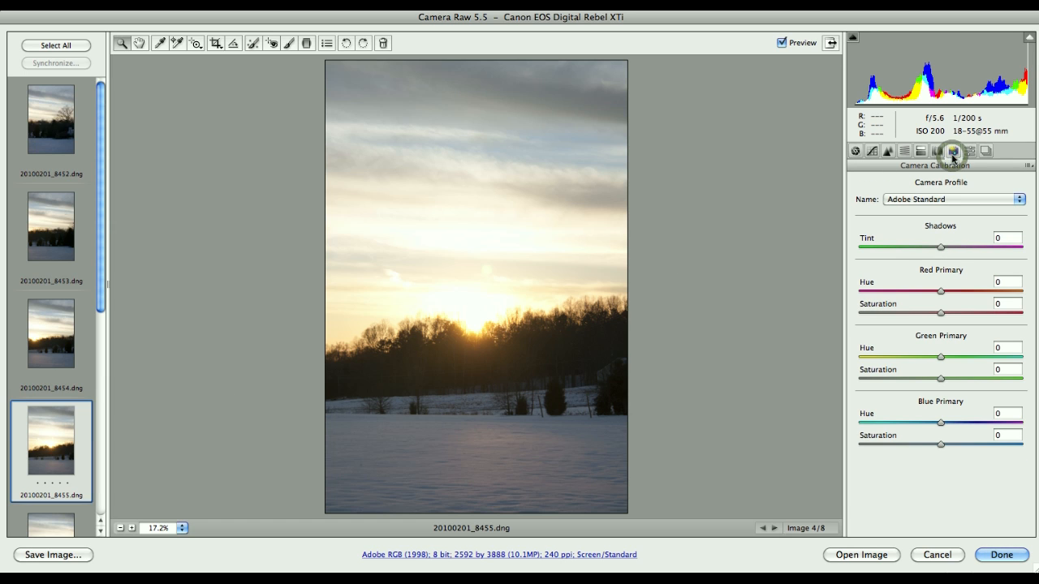
{"action": "left_click", "coordinate": [954, 200]}
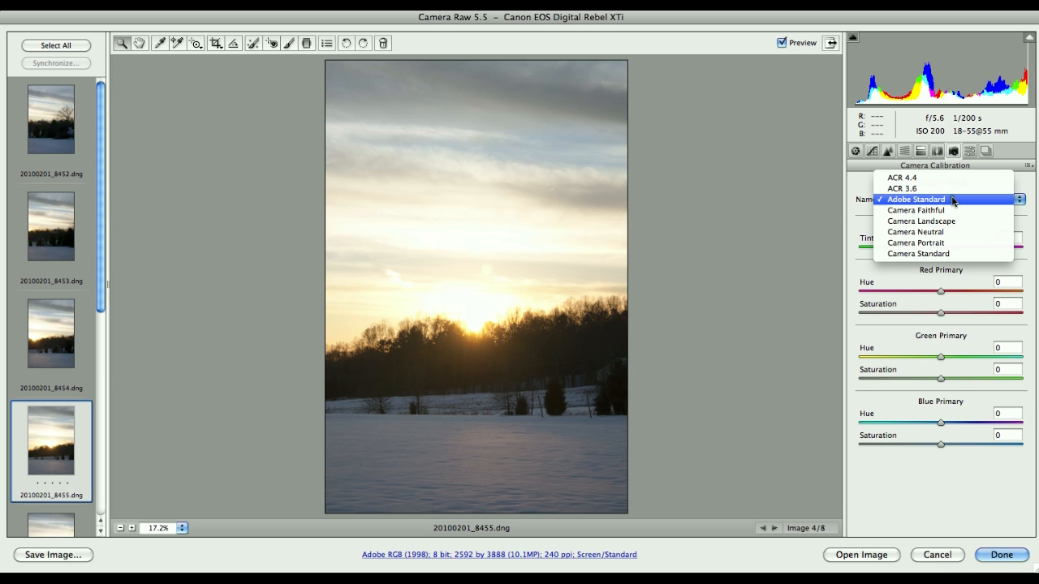
{"action": "left_click", "coordinate": [947, 242]}
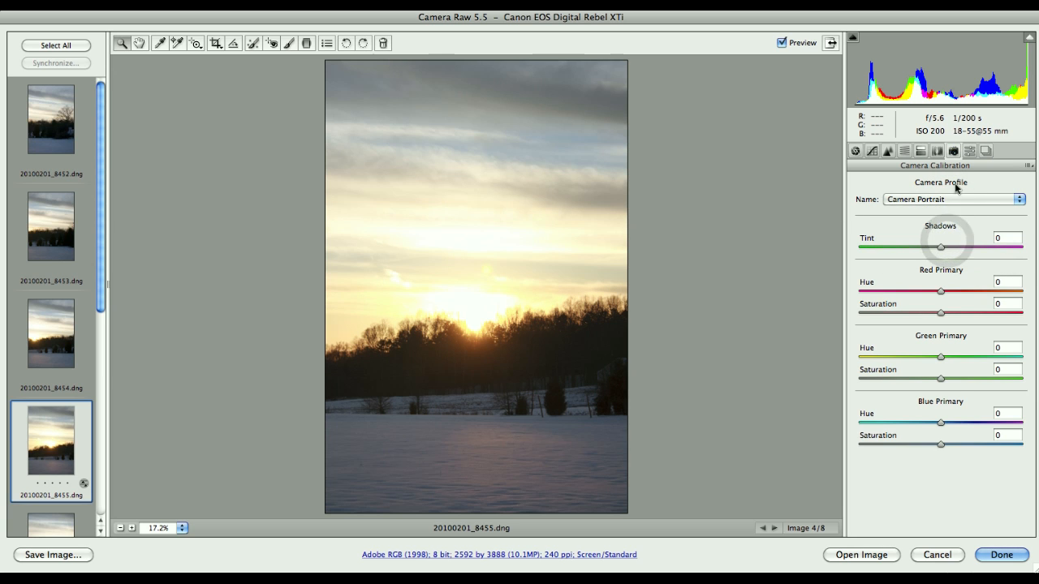
{"action": "left_click", "coordinate": [951, 200]}
{"action": "left_click", "coordinate": [950, 176]}
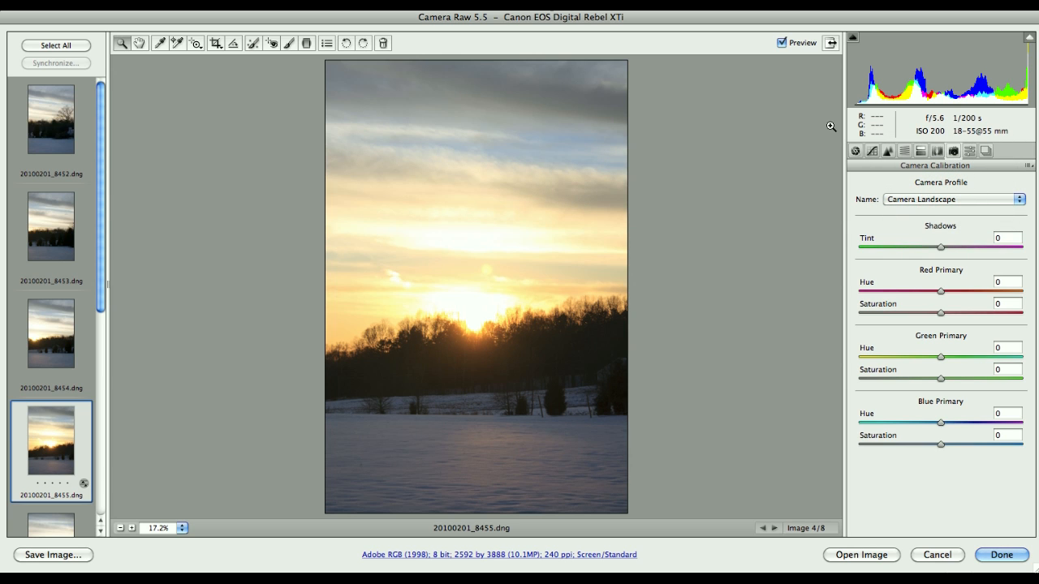
{"action": "left_click", "coordinate": [854, 152]}
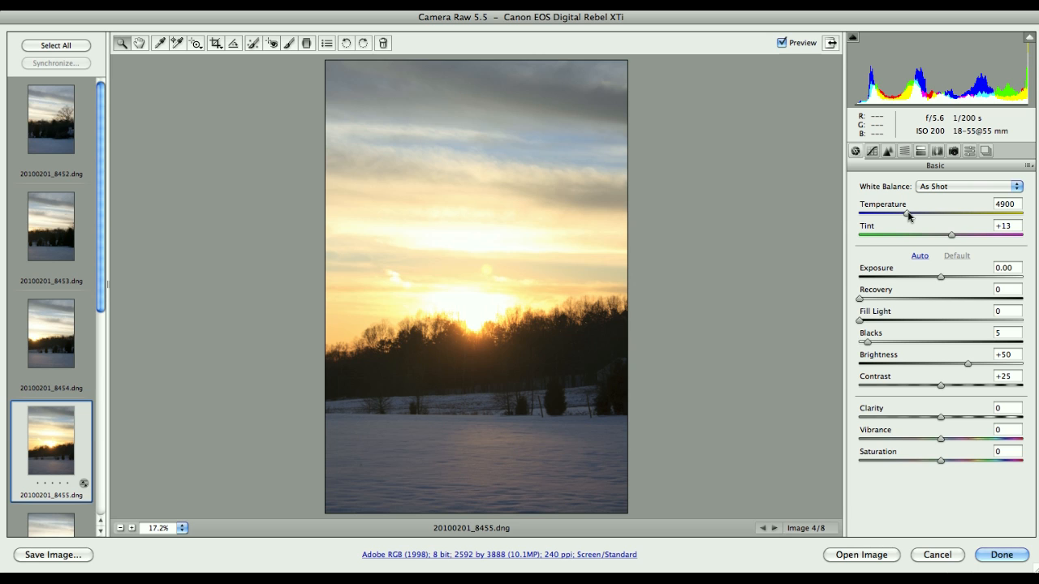
Lower Temperature from 4900 to 4200 and Tint from +13 to +11.
{"action": "left_click_drag", "start_coordinate": [908, 215], "coordinate": [896, 217]}
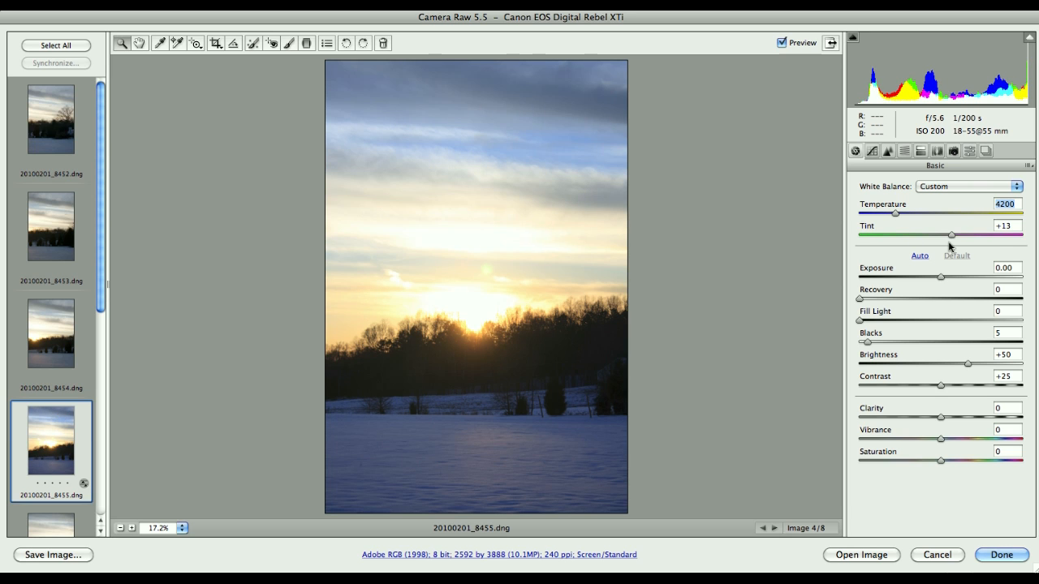
{"action": "left_click_drag", "start_coordinate": [951, 237], "coordinate": [949, 237]}
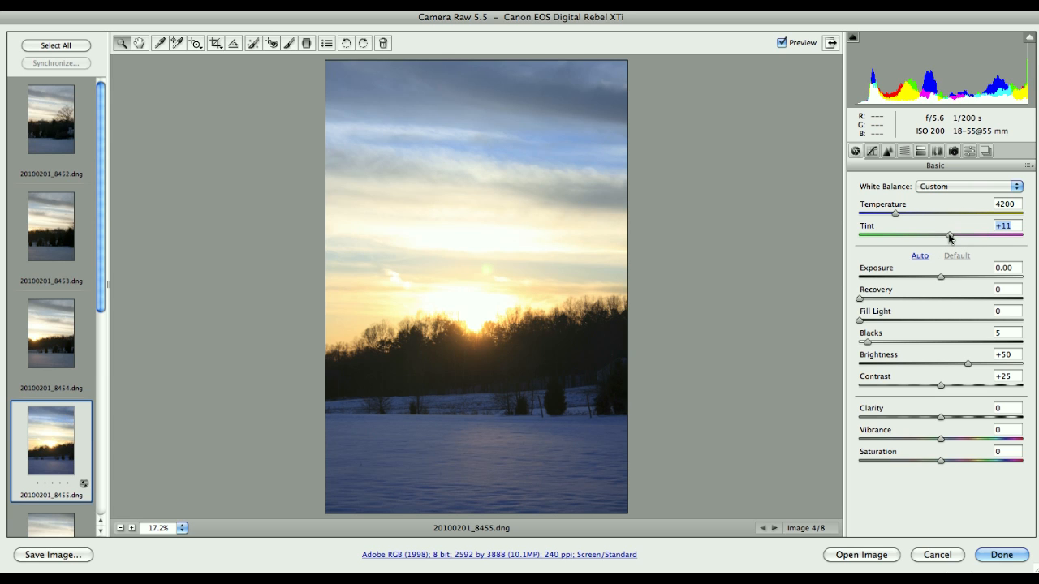
{"action": "left_click", "coordinate": [886, 262]}
Raise Recovery to 26, Blacks to 6 and Contrast from +25 to +31.
{"action": "left_click_drag", "start_coordinate": [860, 302], "coordinate": [903, 301]}
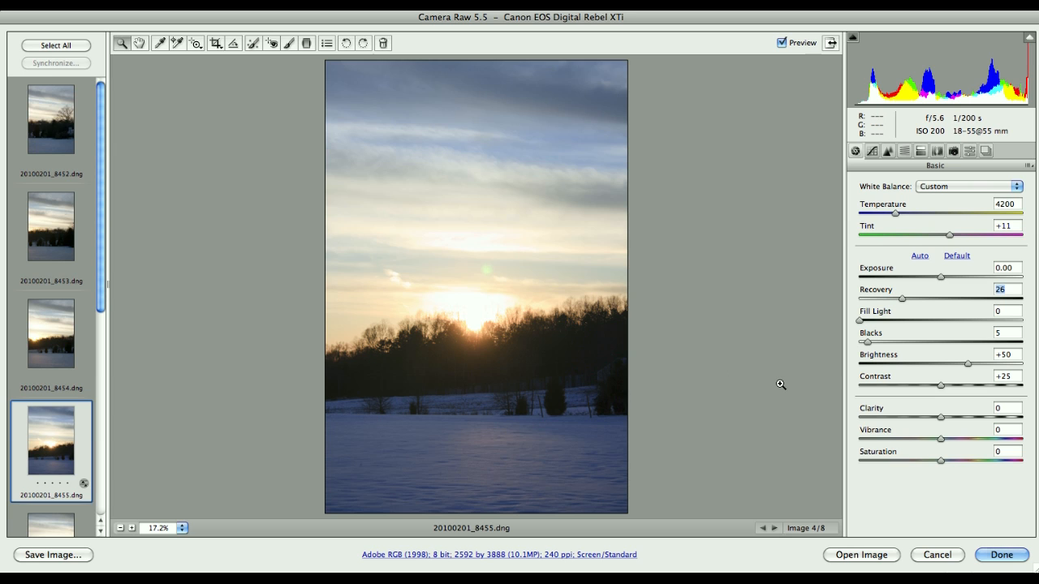
{"action": "left_click_drag", "start_coordinate": [868, 344], "coordinate": [869, 344]}
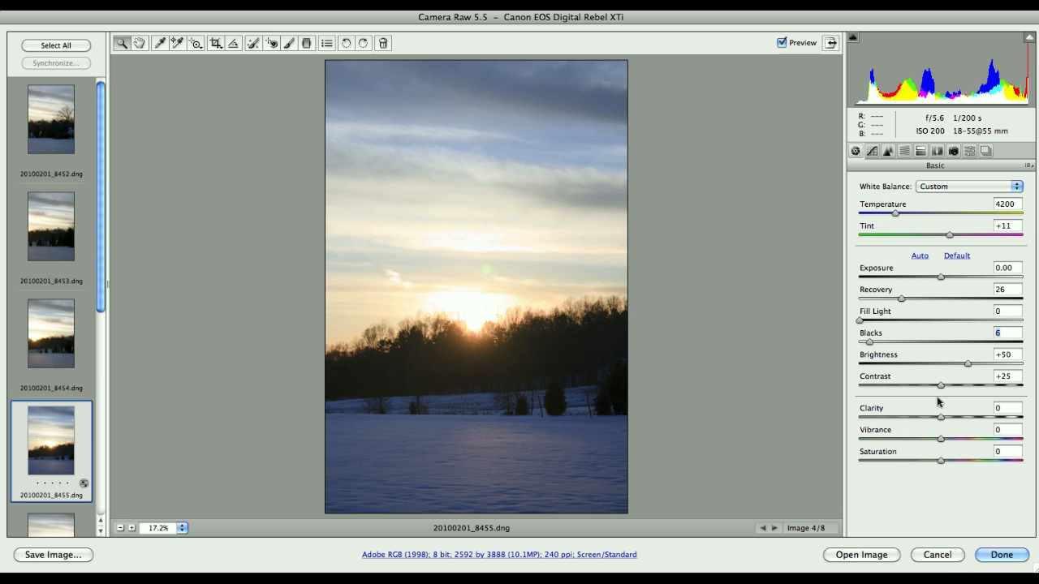
{"action": "left_click_drag", "start_coordinate": [938, 389], "coordinate": [946, 389]}
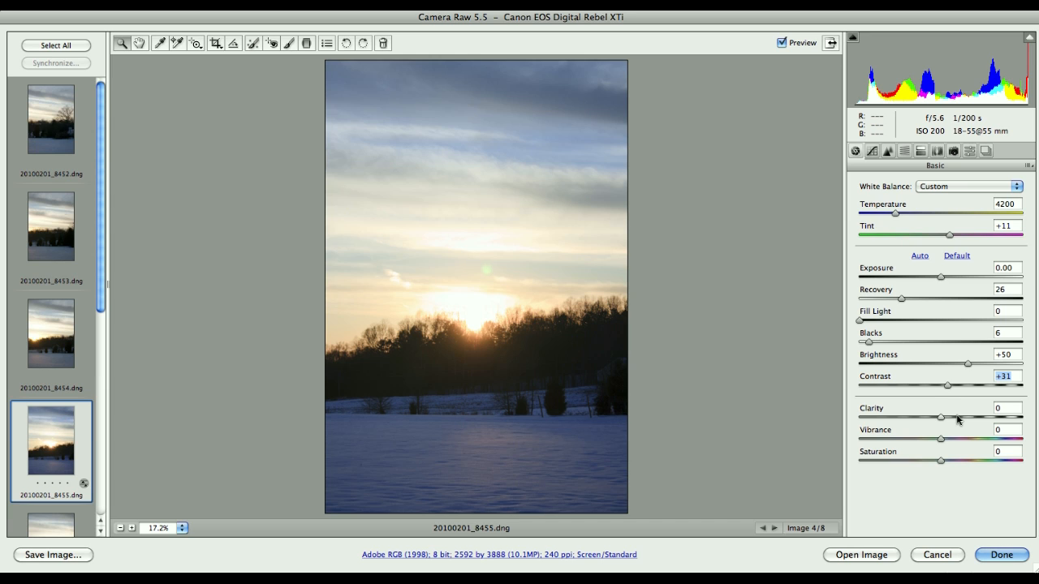
{"action": "left_click", "coordinate": [1005, 407]}
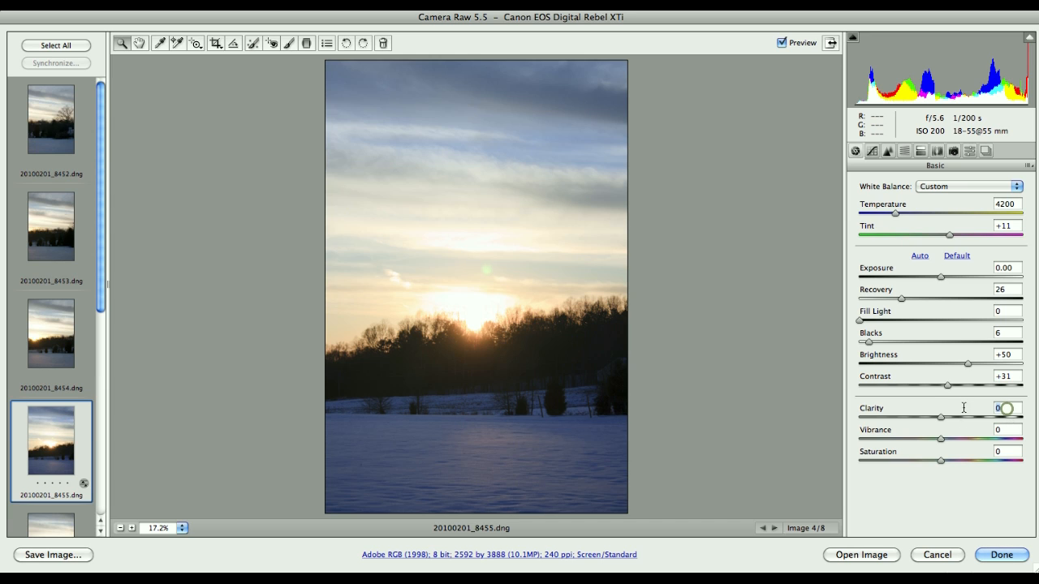
Enter Clarity +30, Vibrance +15 and Saturation +7 in the Basic panel fields.
{"action": "type", "text": "30"}
{"action": "key", "text": "Tab"}
{"action": "type", "text": "15"}
{"action": "key", "text": "Tab"}
{"action": "type", "text": "7"}
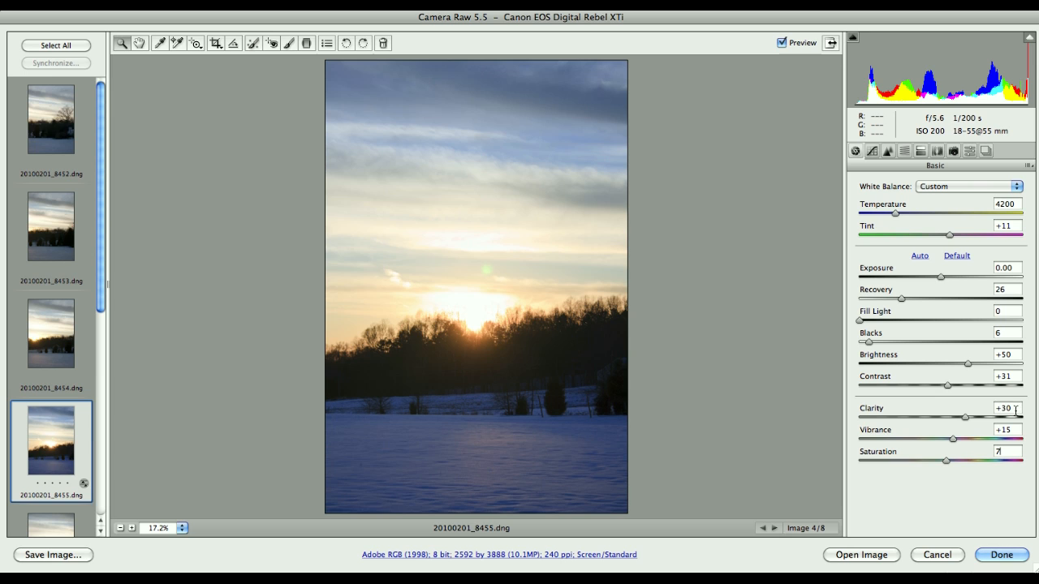
{"action": "left_click", "coordinate": [1010, 430]}
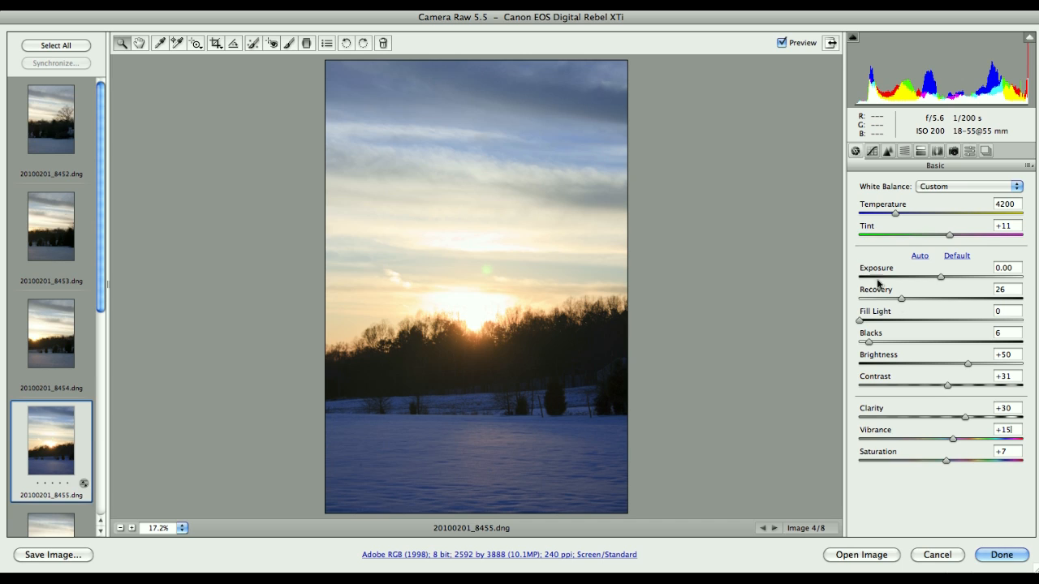
Set the parametric Tone Curve to Highlights +23, Lights +8 and Shadows -13, Darks left at 0.
{"action": "left_click", "coordinate": [872, 153]}
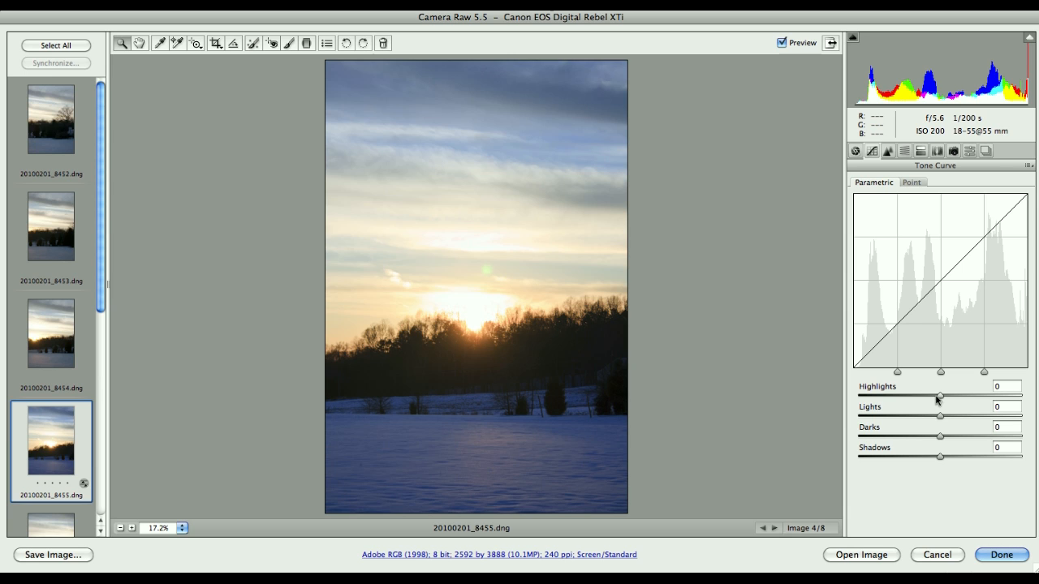
{"action": "left_click_drag", "start_coordinate": [939, 397], "coordinate": [959, 399]}
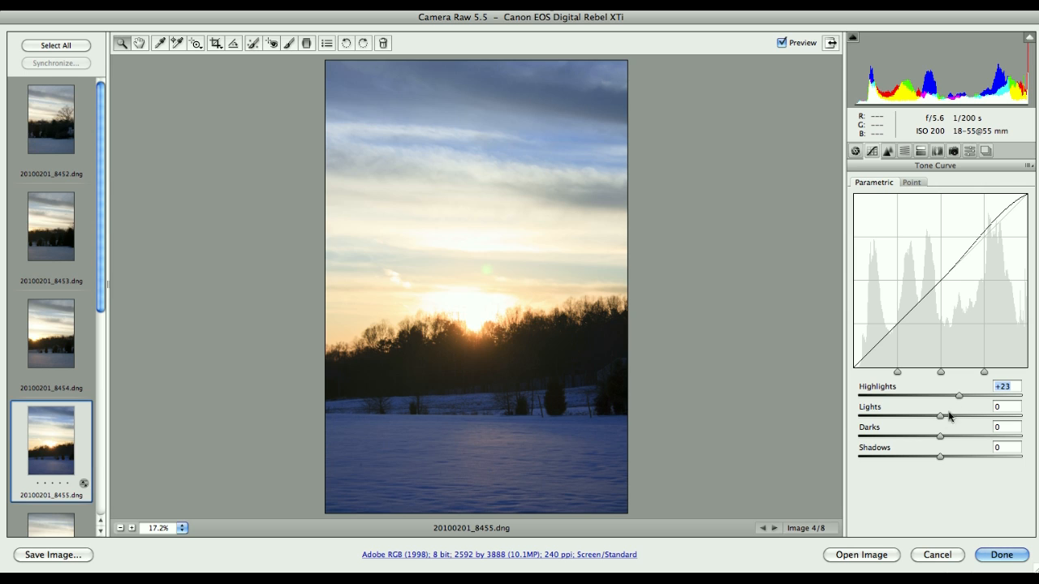
{"action": "left_click_drag", "start_coordinate": [940, 418], "coordinate": [945, 419]}
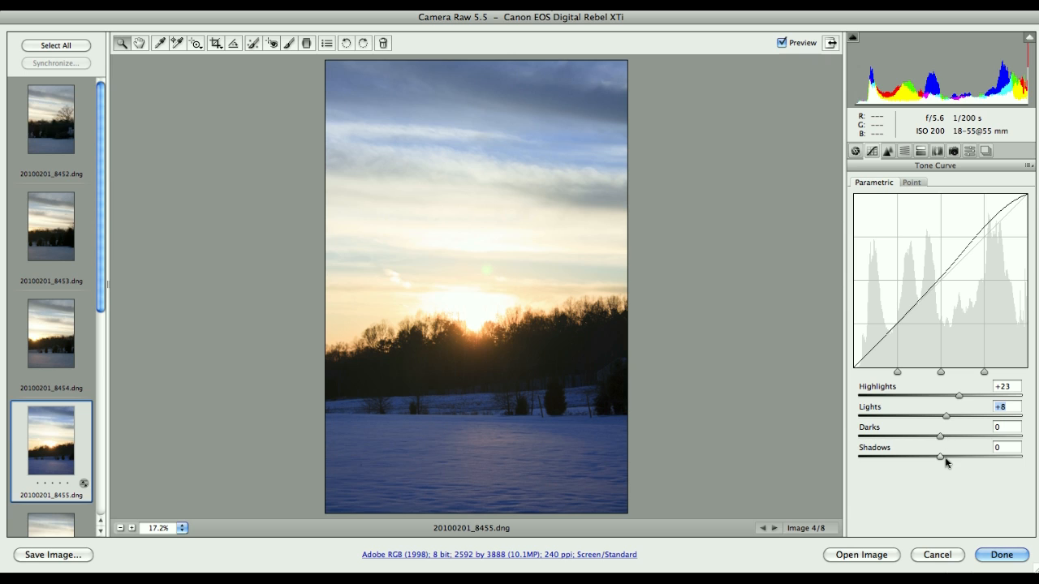
{"action": "left_click_drag", "start_coordinate": [940, 459], "coordinate": [931, 459]}
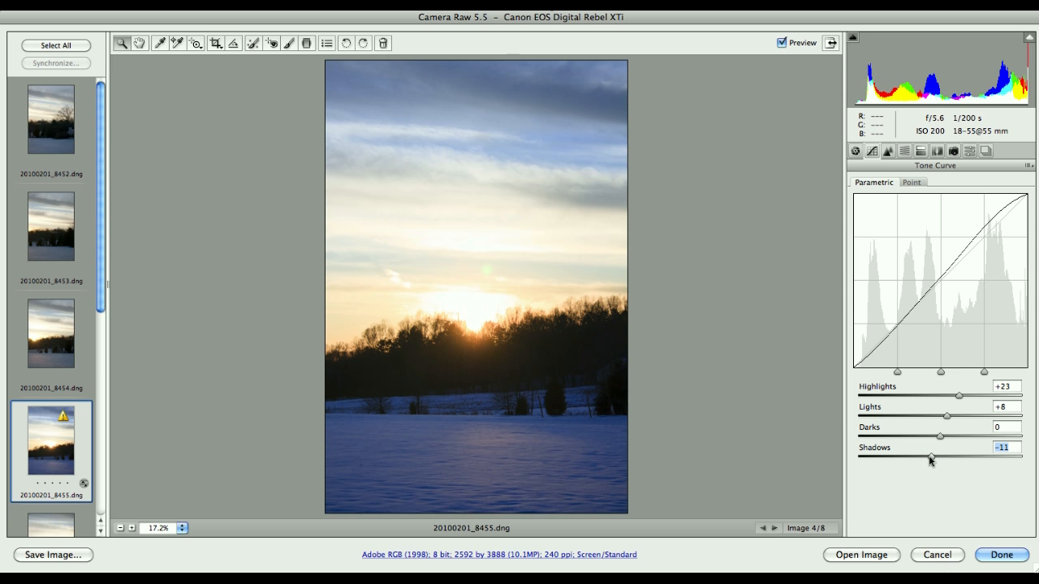
{"action": "left_click_drag", "start_coordinate": [930, 460], "coordinate": [930, 460]}
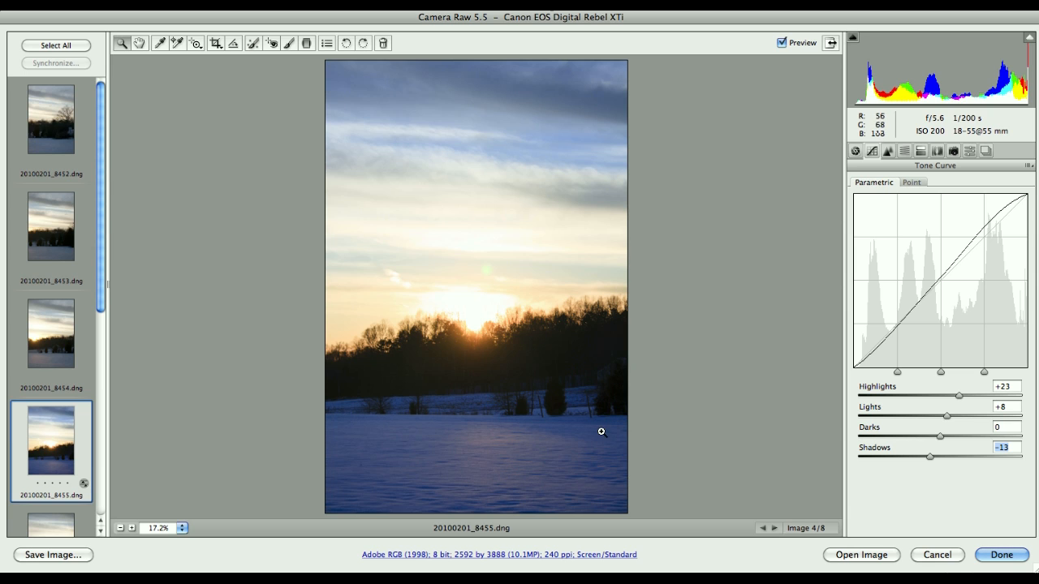
{"action": "left_click", "coordinate": [888, 151]}
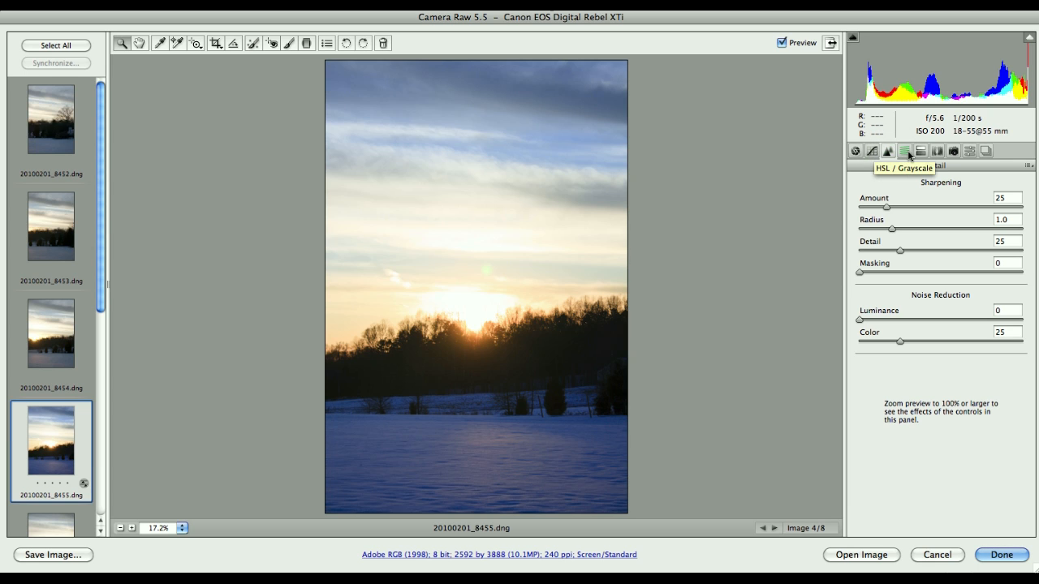
Show the HSL / Grayscale panel with all Hue values at 0.
{"action": "left_click", "coordinate": [906, 152]}
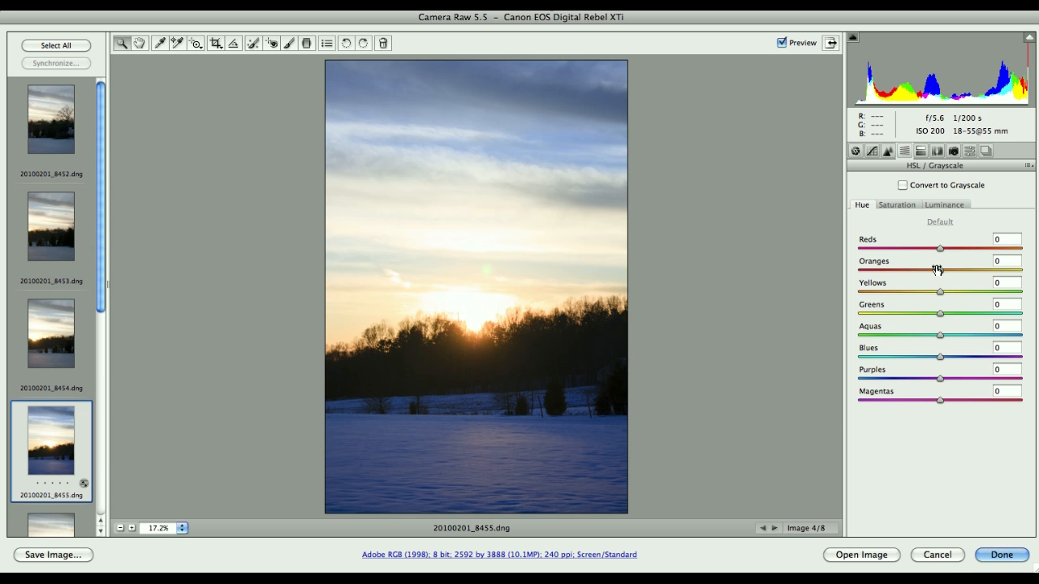
In the Hue tab, set Oranges to -22, Yellows to -13 and Blues to +10.
{"action": "left_click_drag", "start_coordinate": [939, 275], "coordinate": [921, 275]}
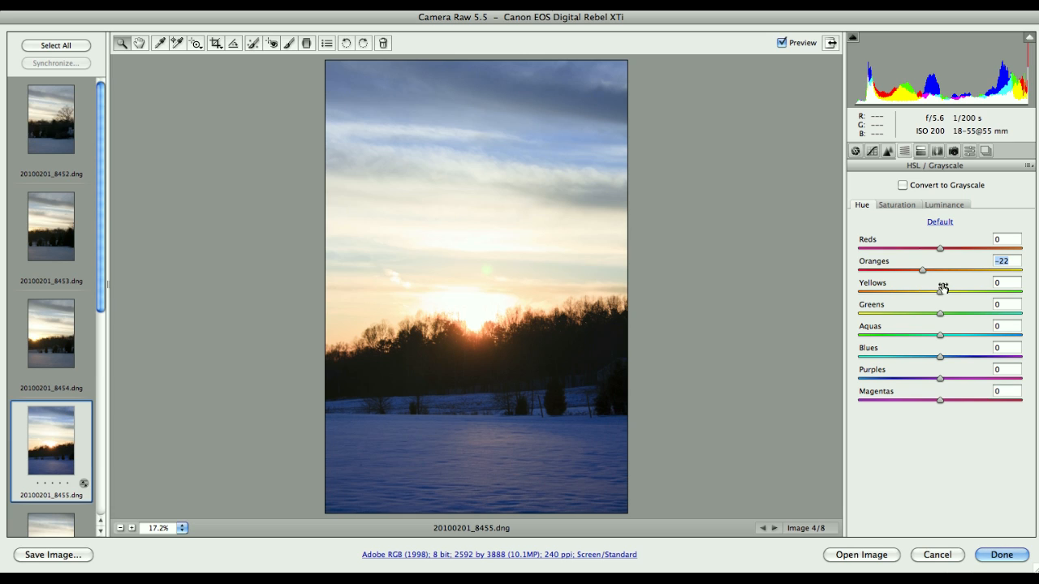
{"action": "left_click_drag", "start_coordinate": [940, 294], "coordinate": [930, 296]}
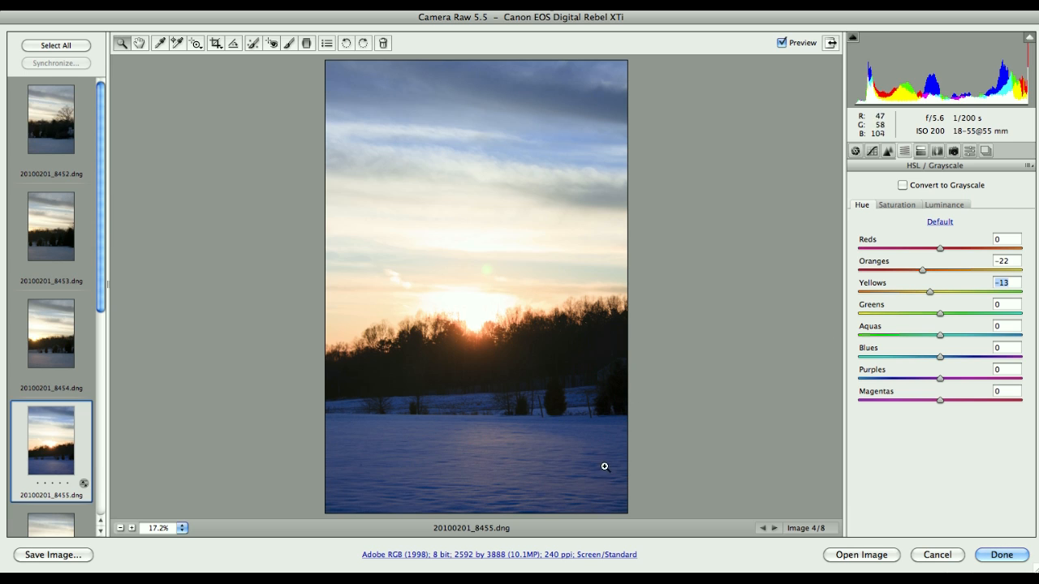
{"action": "left_click", "coordinate": [940, 358]}
{"action": "left_click_drag", "start_coordinate": [940, 358], "coordinate": [945, 357]}
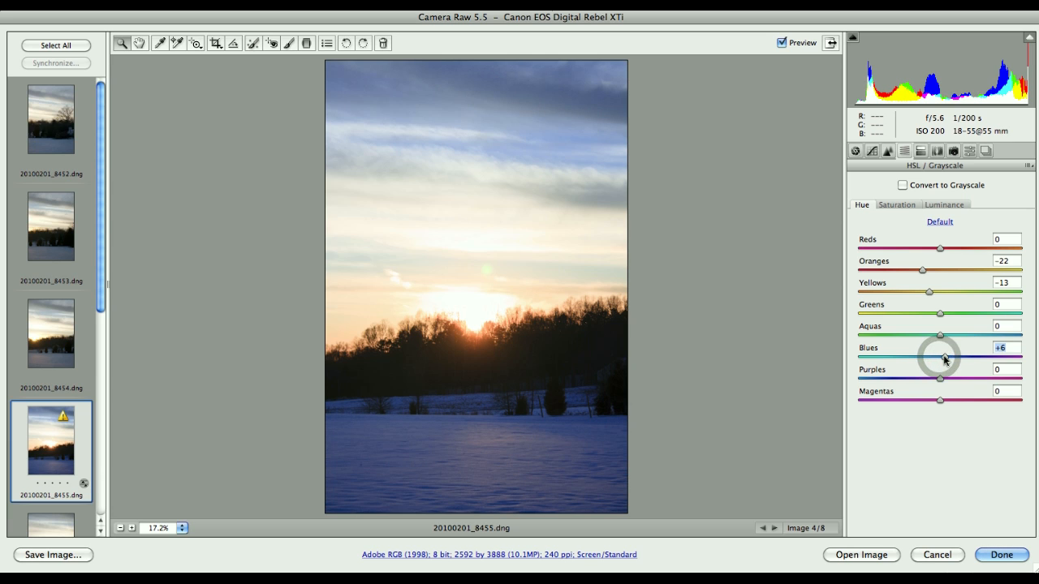
{"action": "left_click_drag", "start_coordinate": [945, 357], "coordinate": [946, 360]}
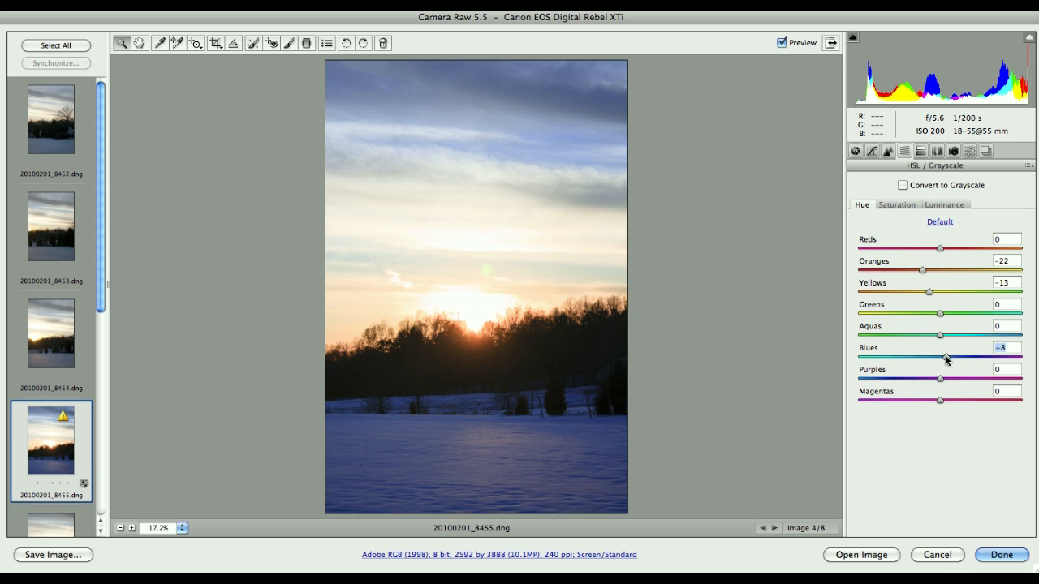
{"action": "left_click_drag", "start_coordinate": [947, 360], "coordinate": [948, 360]}
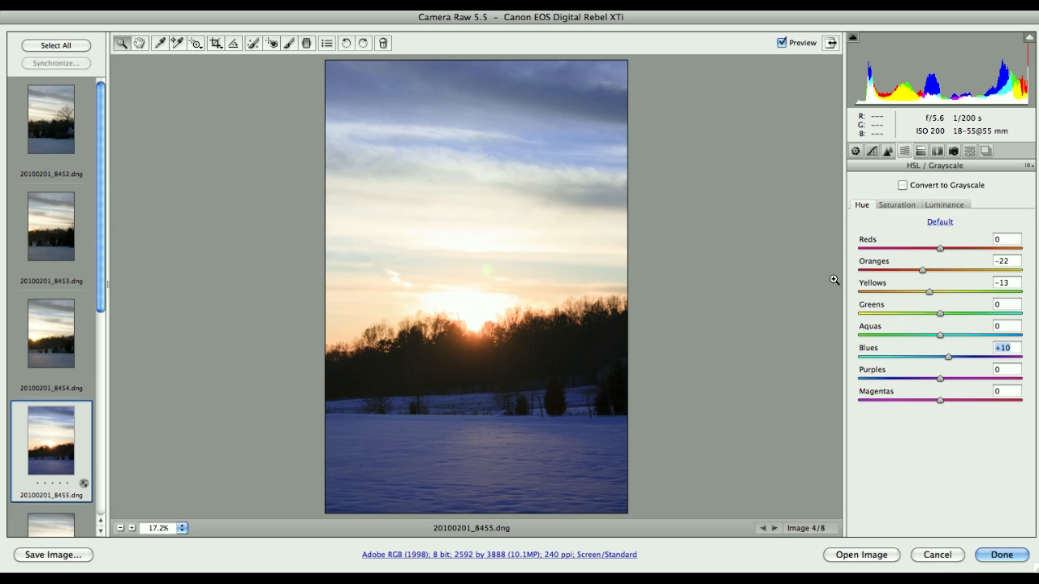
{"action": "left_click", "coordinate": [894, 207]}
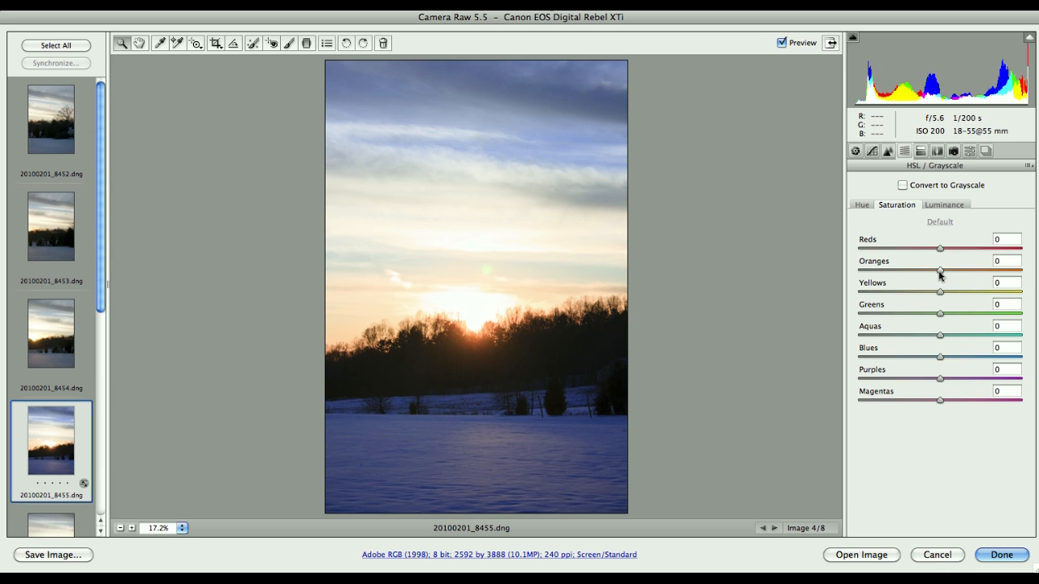
Set HSL Saturation Oranges to +20 and Yellows to +13, checking Hue values along the way.
{"action": "left_click_drag", "start_coordinate": [939, 273], "coordinate": [949, 296]}
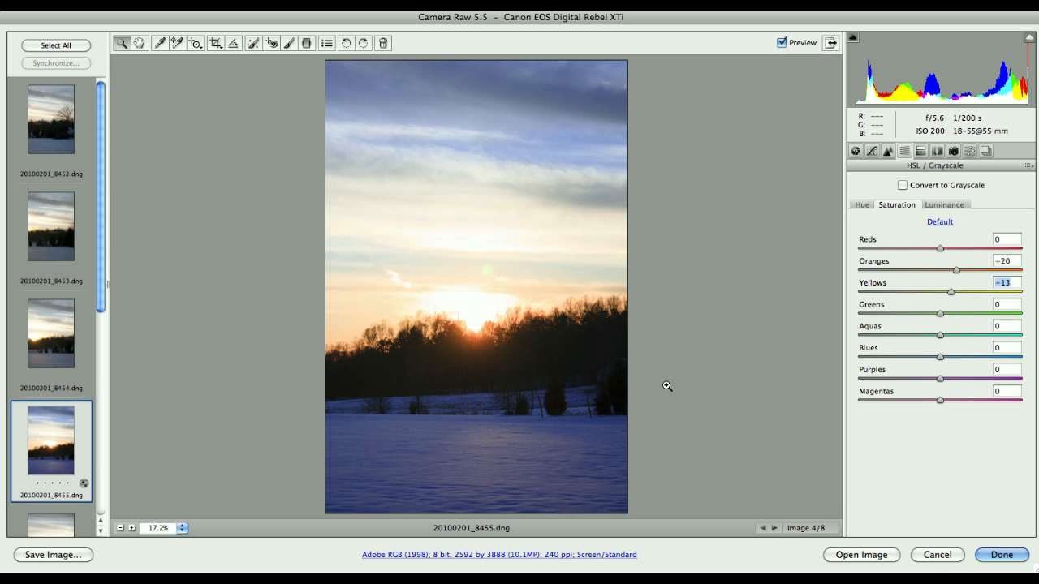
{"action": "left_click", "coordinate": [860, 205]}
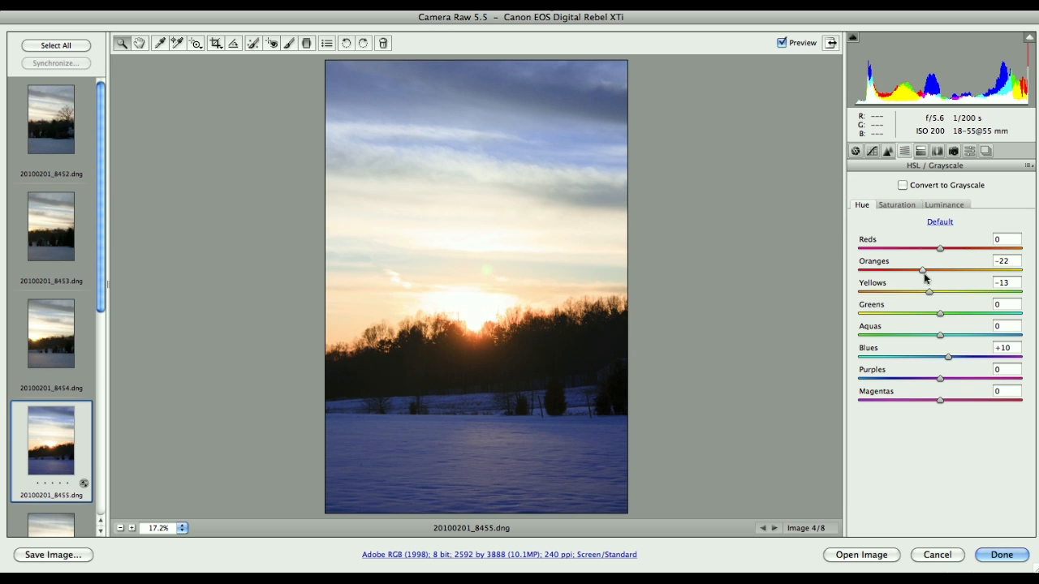
{"action": "left_click", "coordinate": [895, 204]}
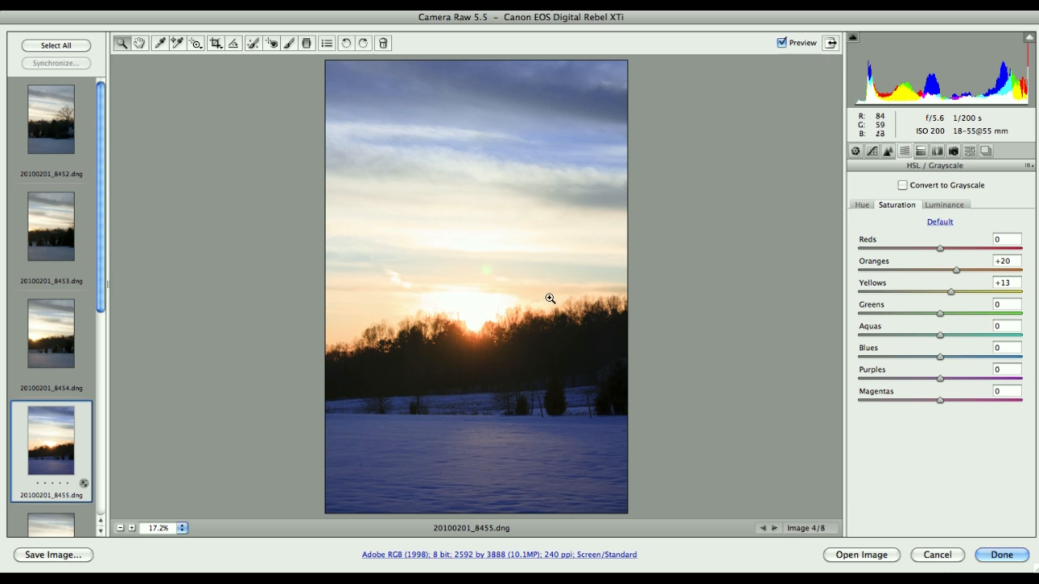
{"action": "left_click", "coordinate": [950, 206]}
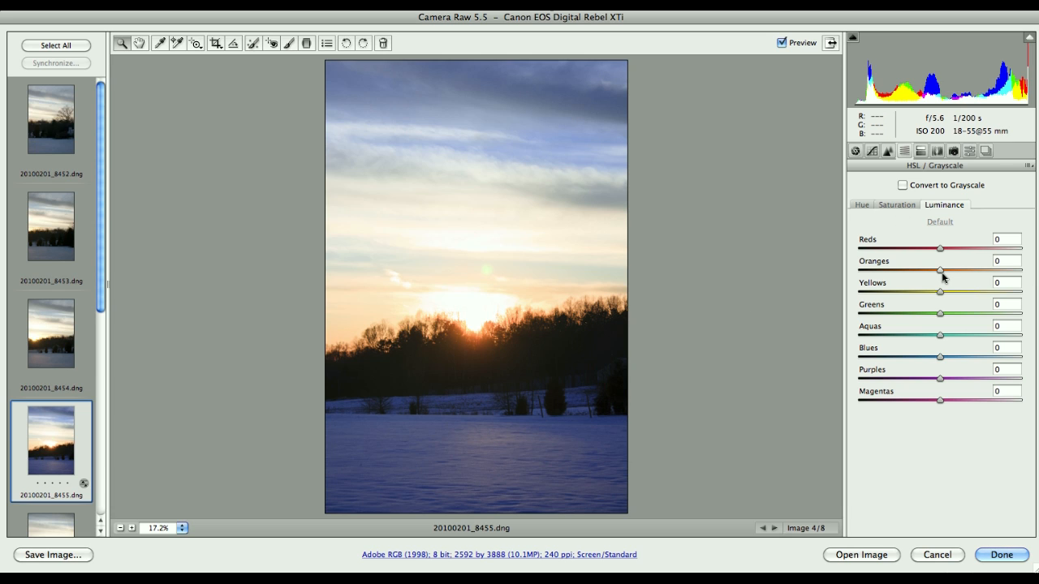
Set Luminance Oranges to -35, Yellows to -24 and Blues to -9 on 20100201_8455.dng.
{"action": "left_click_drag", "start_coordinate": [939, 272], "coordinate": [910, 273]}
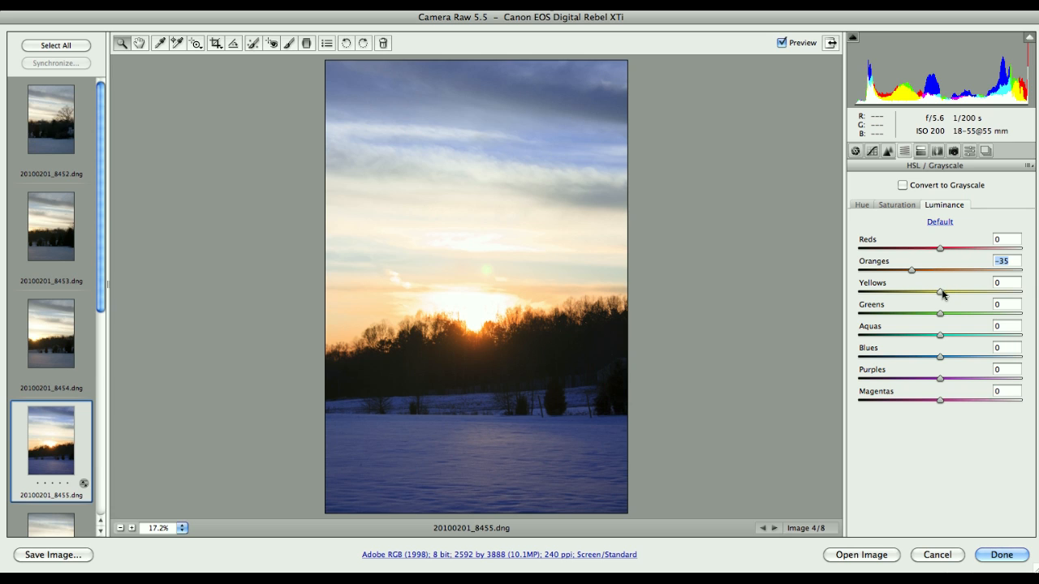
{"action": "left_click_drag", "start_coordinate": [940, 295], "coordinate": [922, 296]}
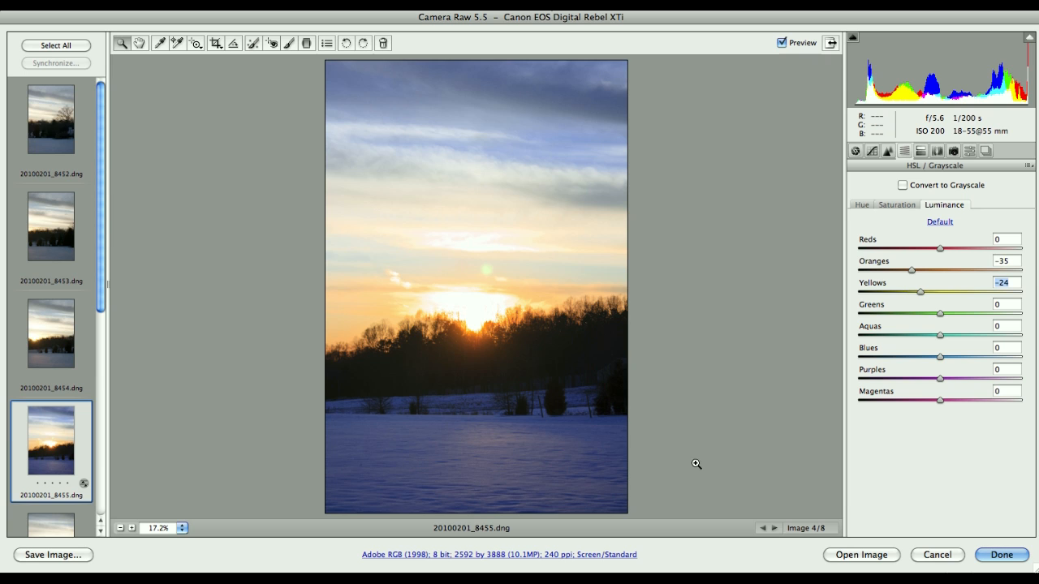
{"action": "left_click_drag", "start_coordinate": [940, 358], "coordinate": [933, 361]}
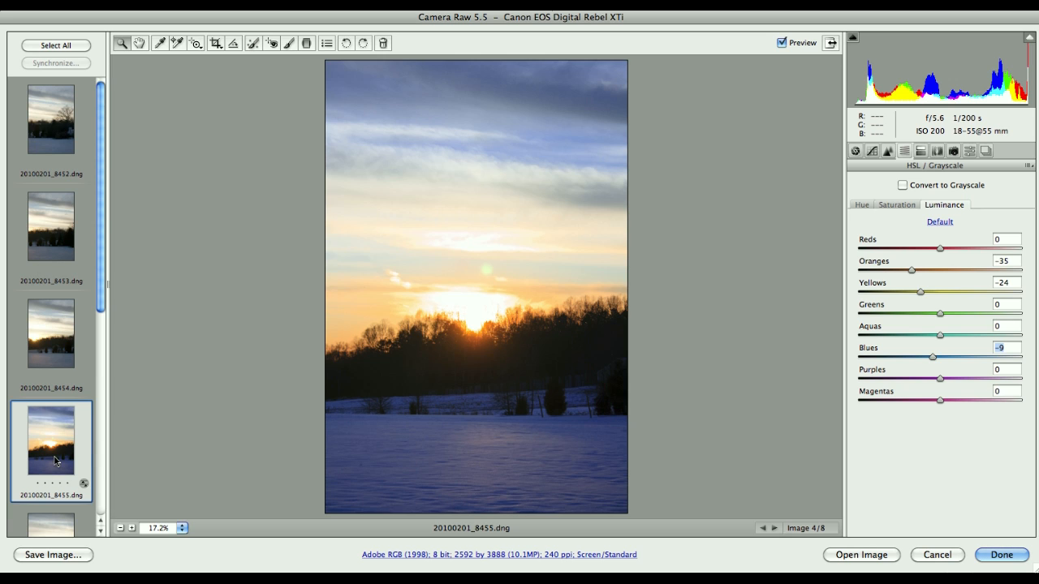
Select all eight frames and synchronize every setting except Crop, Spot Removal and Local Adjustments.
{"action": "left_click", "coordinate": [52, 47]}
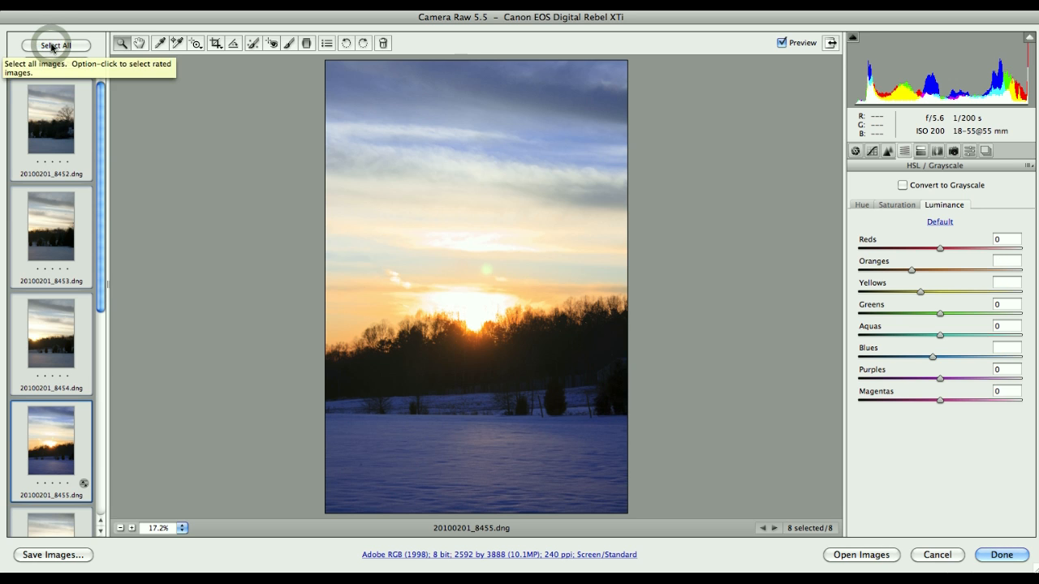
{"action": "left_click", "coordinate": [56, 64]}
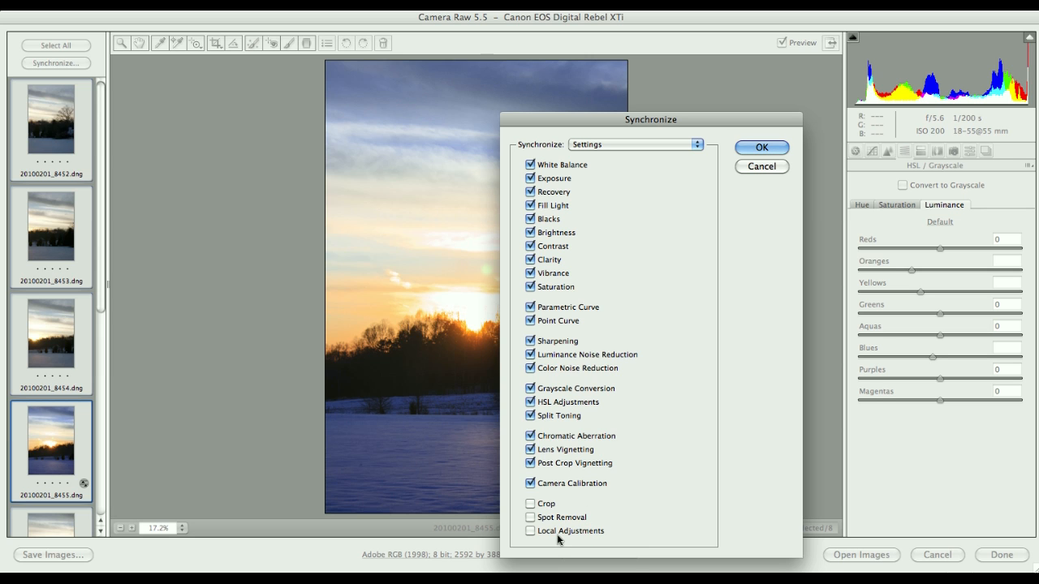
{"action": "left_click", "coordinate": [762, 148]}
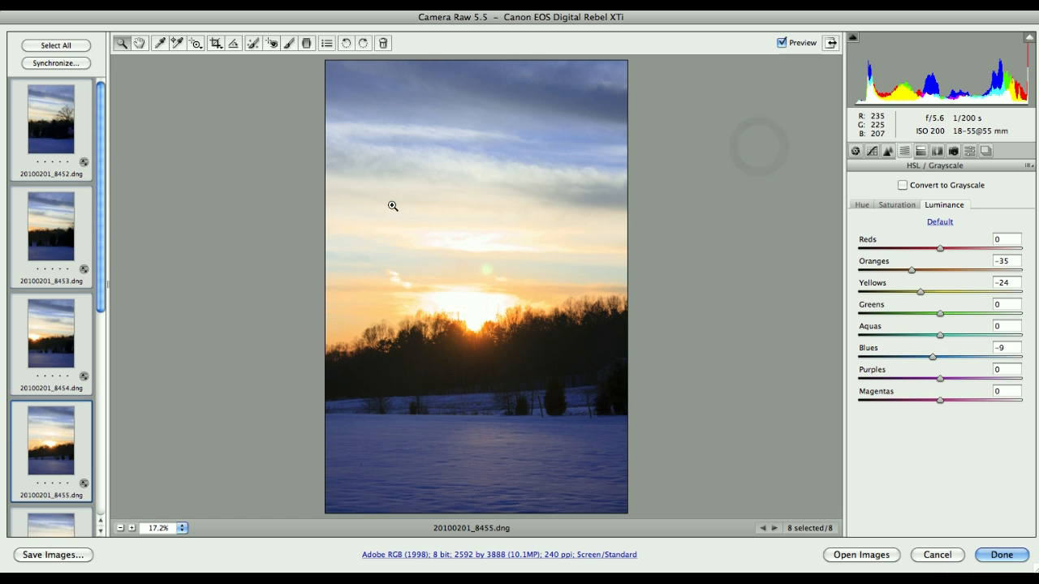
Step through frames from 20100201_8452.dng to confirm the synced luminance values, then finish with Done.
{"action": "left_click", "coordinate": [58, 125]}
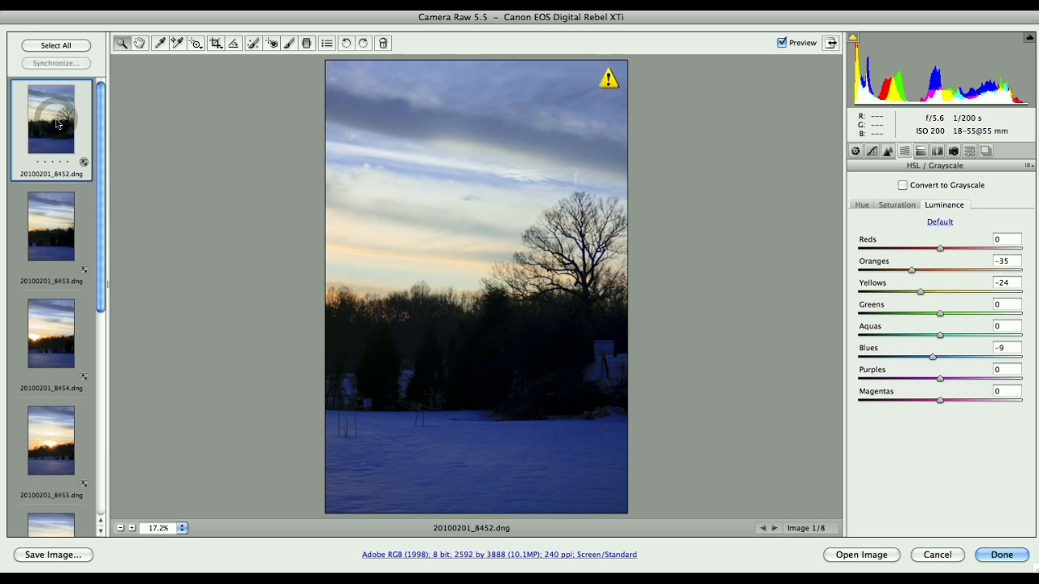
{"action": "key", "text": "Down"}
{"action": "key", "text": "Down"}
{"action": "key", "text": "Down"}
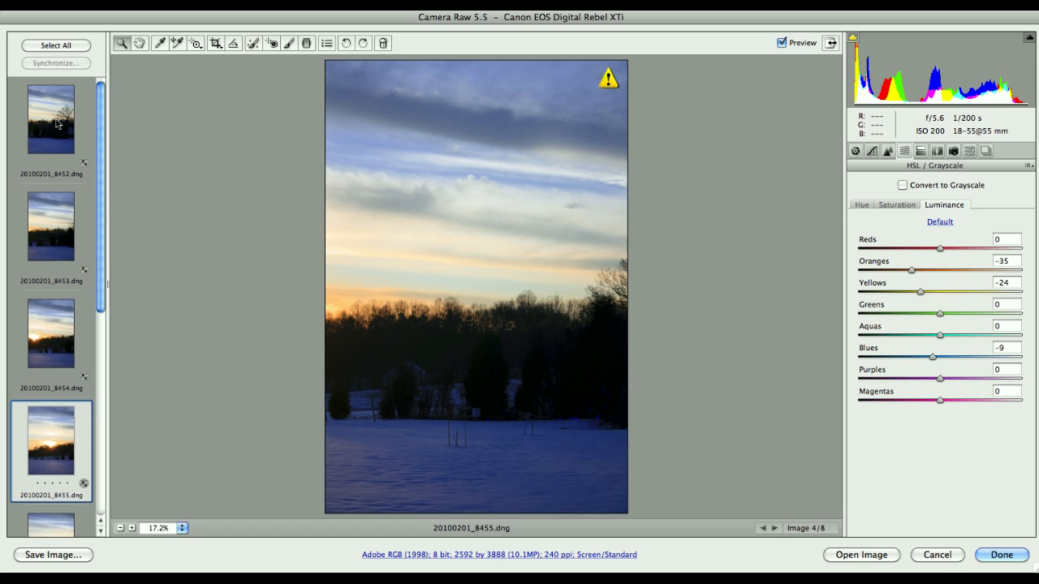
{"action": "key", "text": "Down"}
{"action": "key", "text": "Down"}
{"action": "key", "text": "Down"}
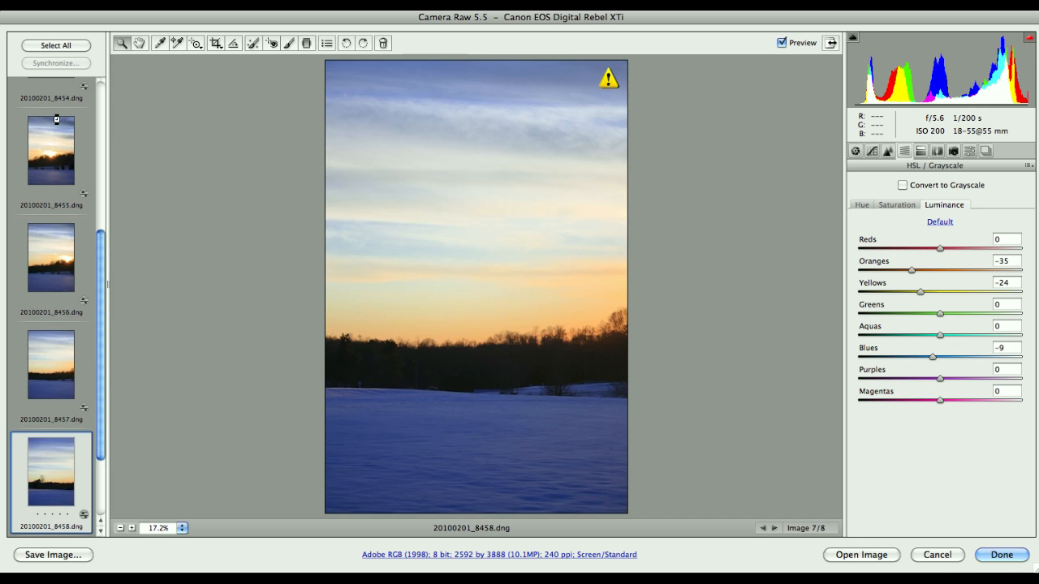
{"action": "key", "text": "Down"}
{"action": "key", "text": "Down"}
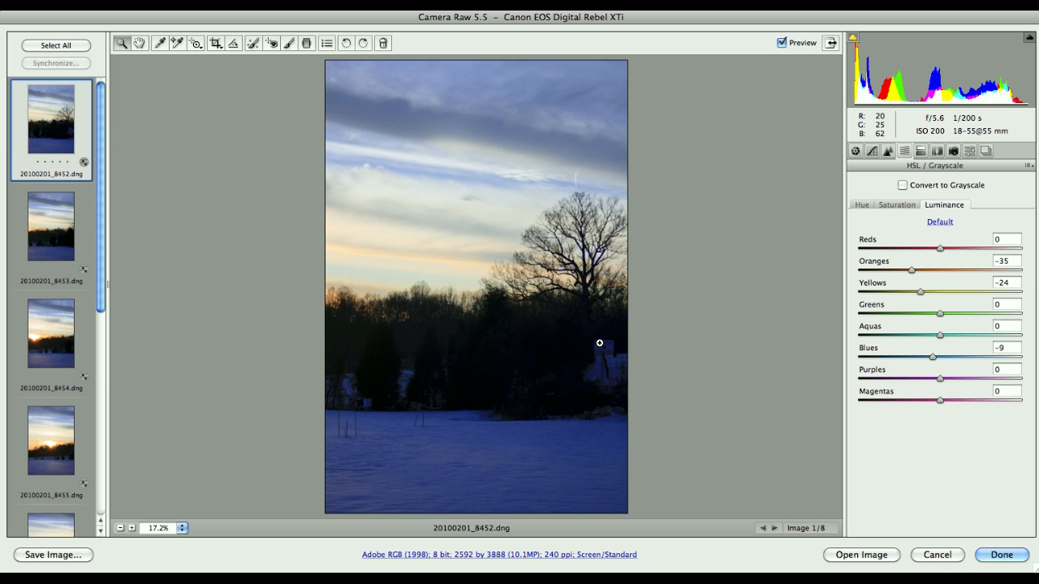
{"action": "left_click", "coordinate": [1001, 555]}
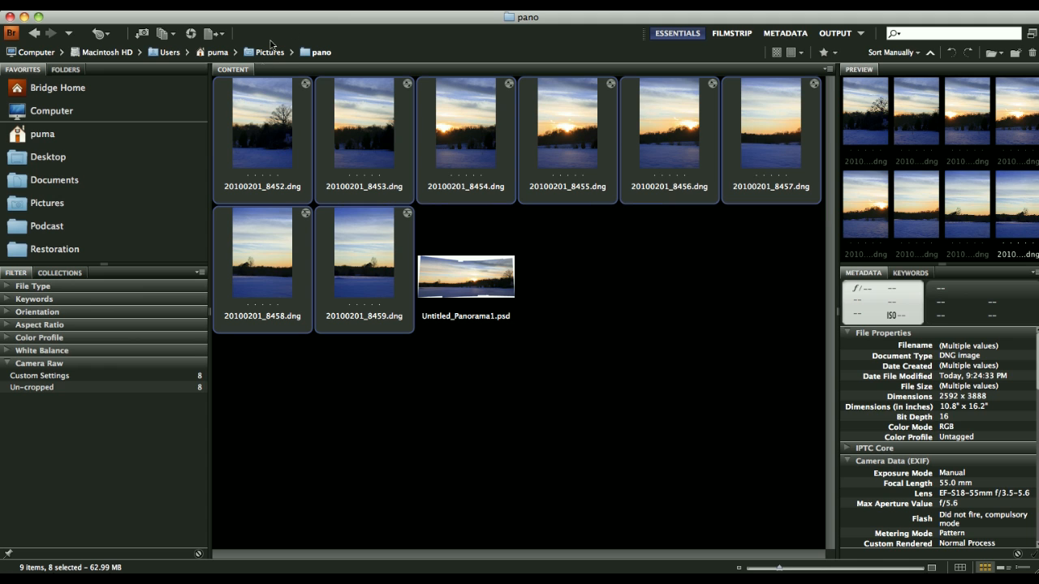
Launch Tools > Photoshop > Photomerge on the eight selected DNG frames.
{"action": "left_click", "coordinate": [318, 3]}
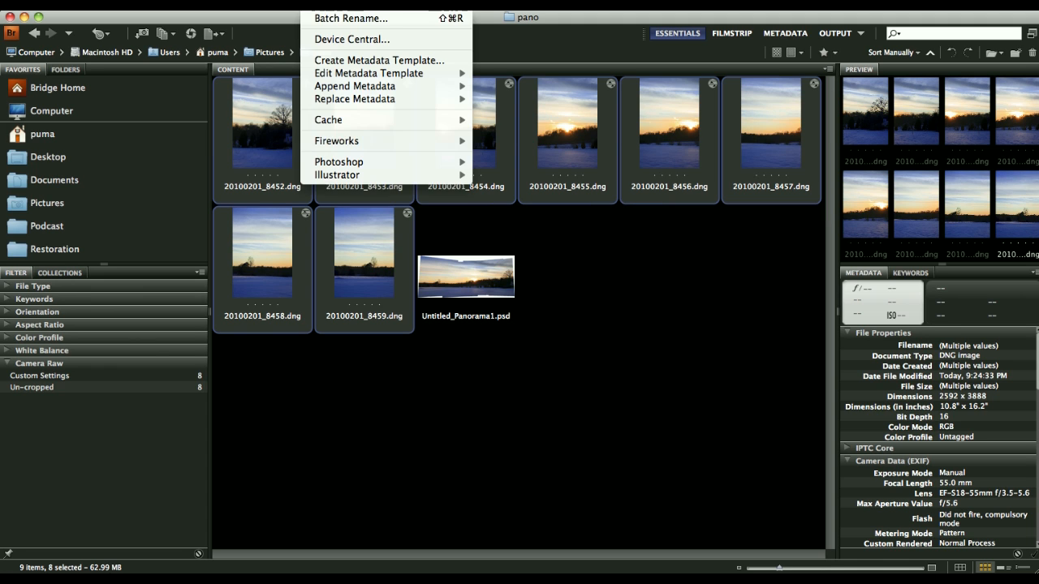
{"action": "mouse_move", "coordinate": [367, 161]}
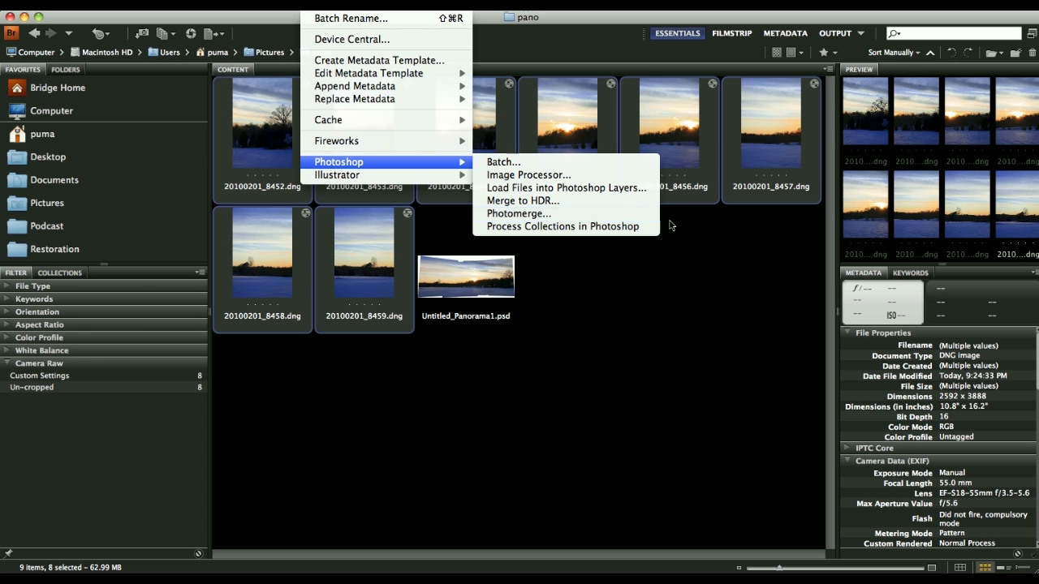
{"action": "left_click", "coordinate": [632, 215]}
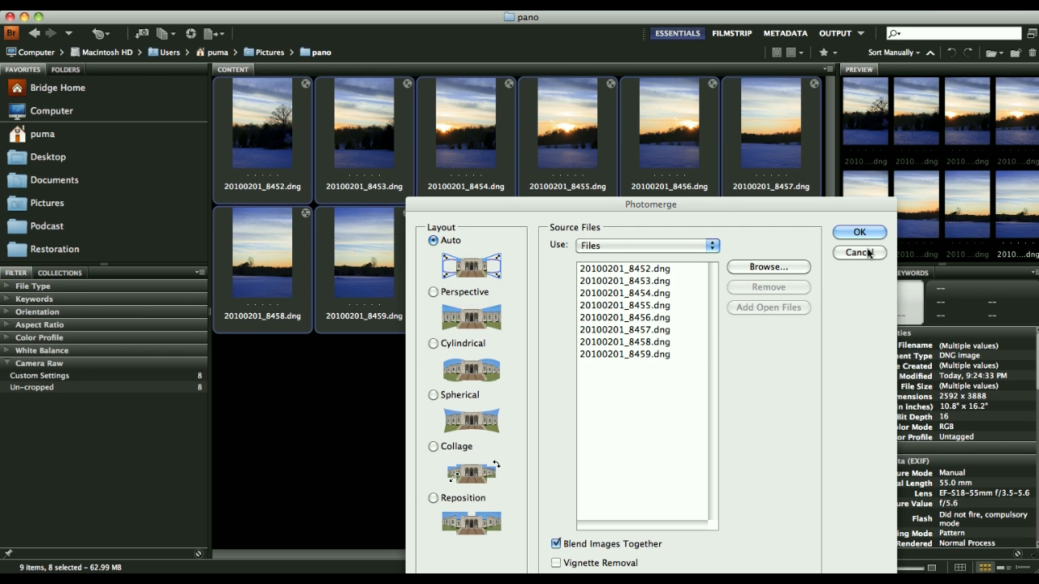
Cancel the Photomerge and open the existing 10844 x 4721 Untitled_Panorama1.psd instead.
{"action": "left_click", "coordinate": [862, 253]}
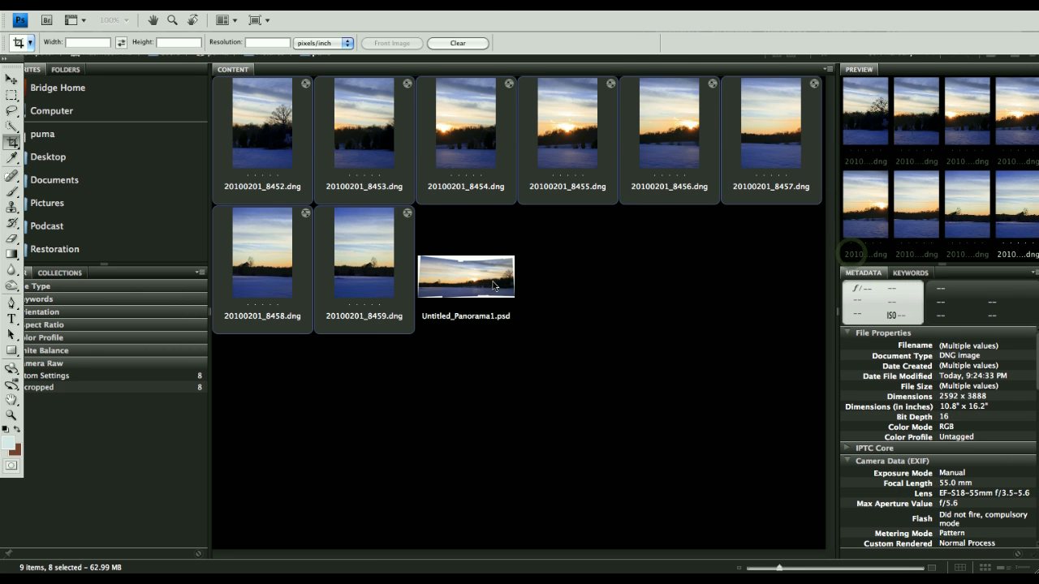
{"action": "double_click", "coordinate": [480, 283]}
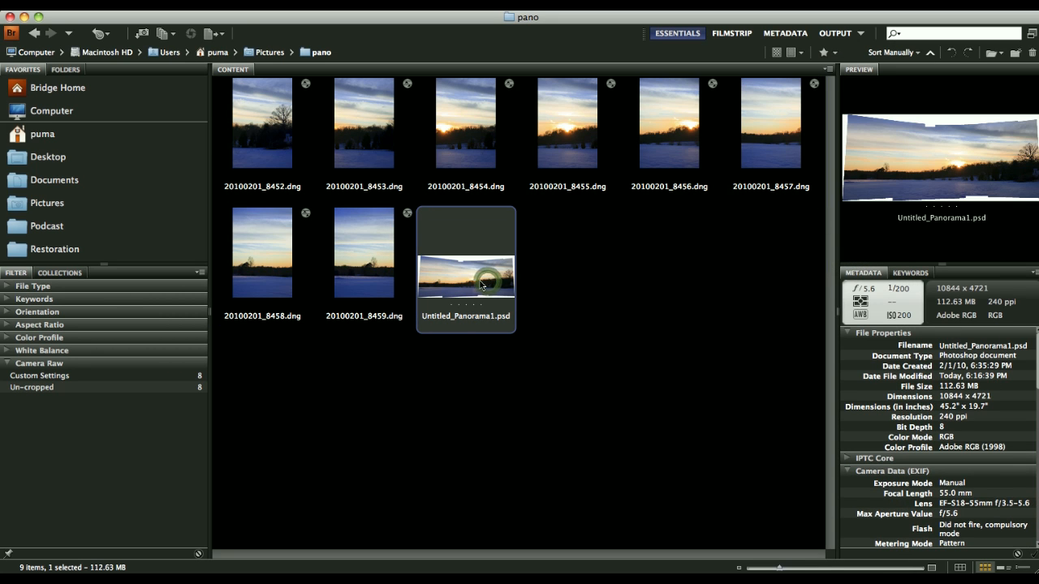